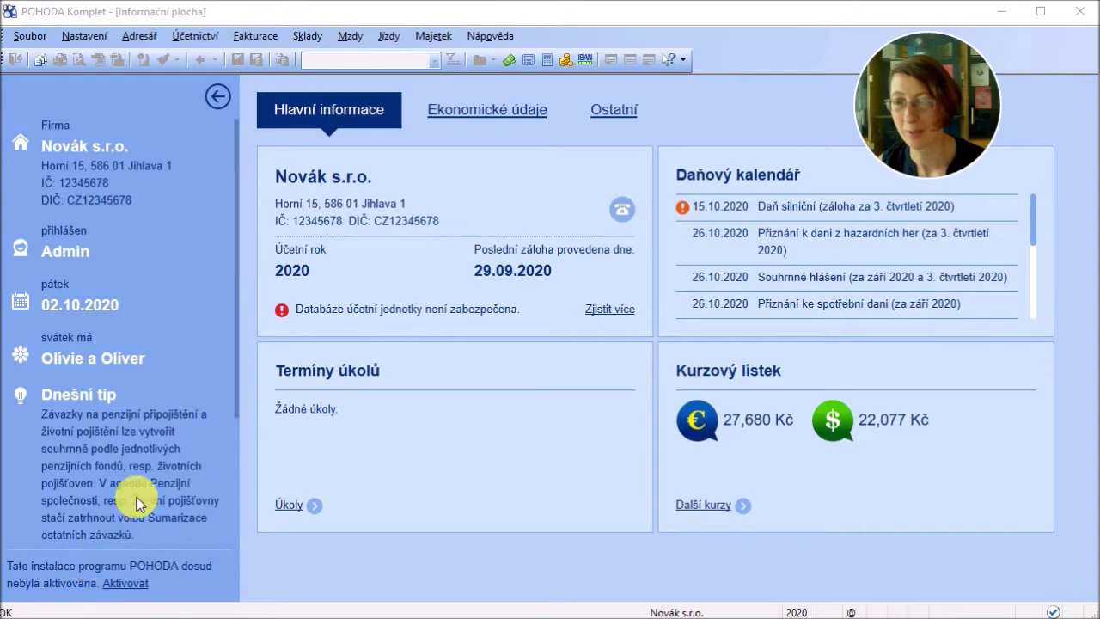
Open the stock records (Zásoby), filter them to the marked items, and view the Cappuccino and Vafle se šlehačkou a karamelem product cards
click(316, 39)
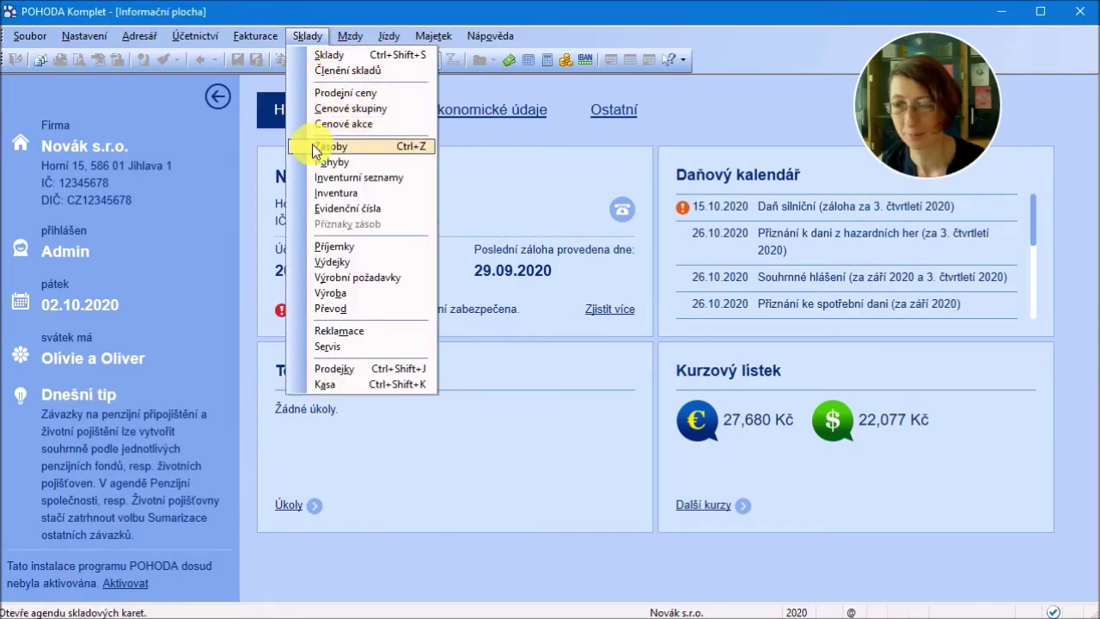
click(316, 147)
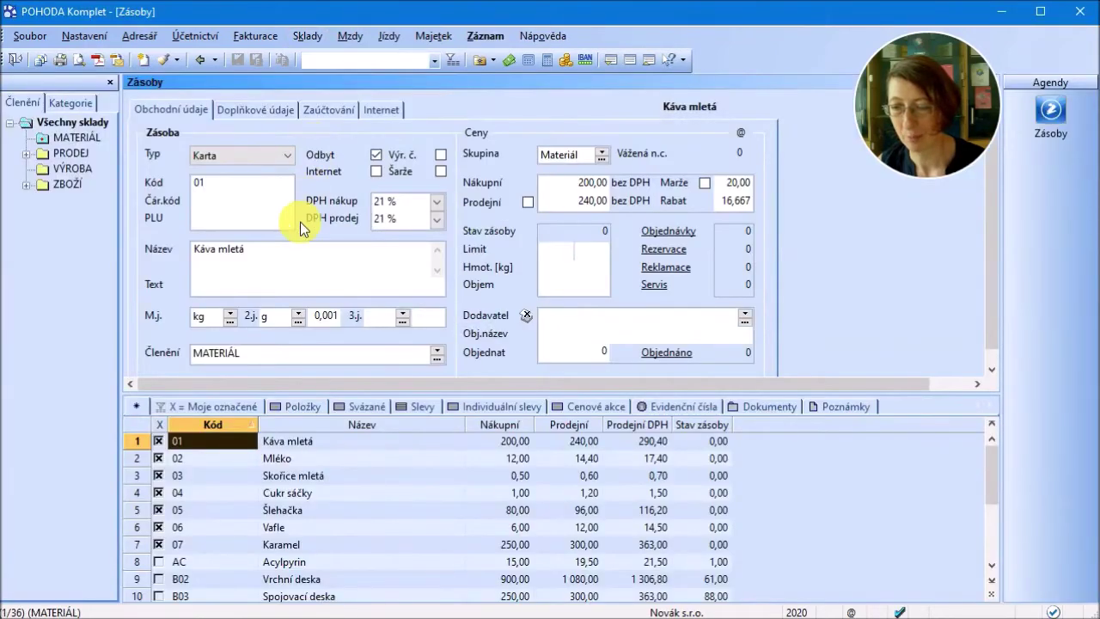
click(223, 406)
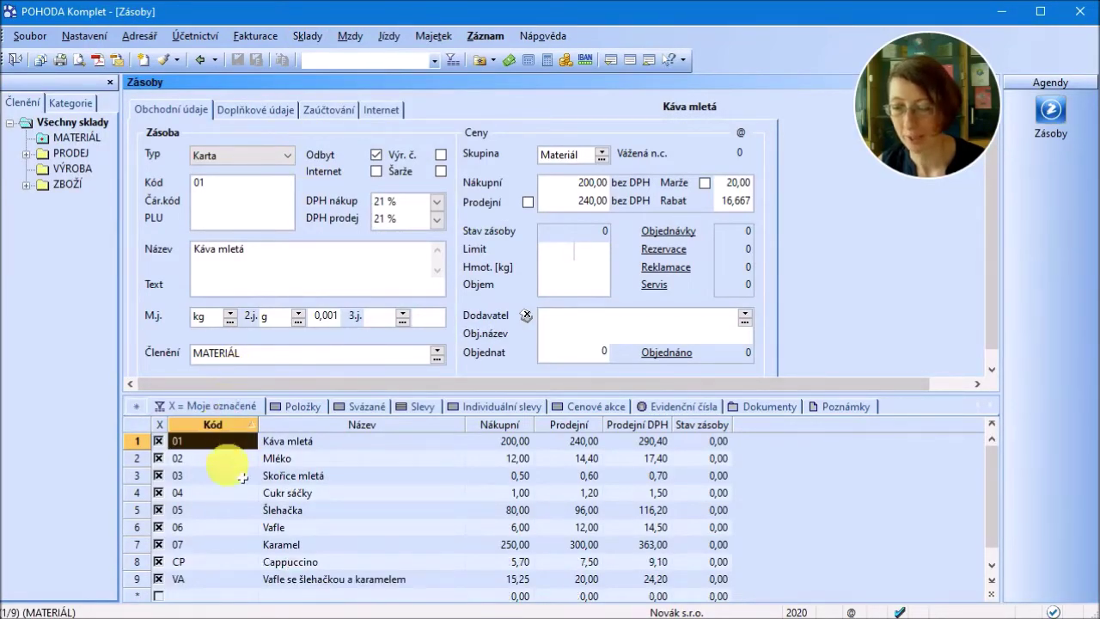
click(243, 561)
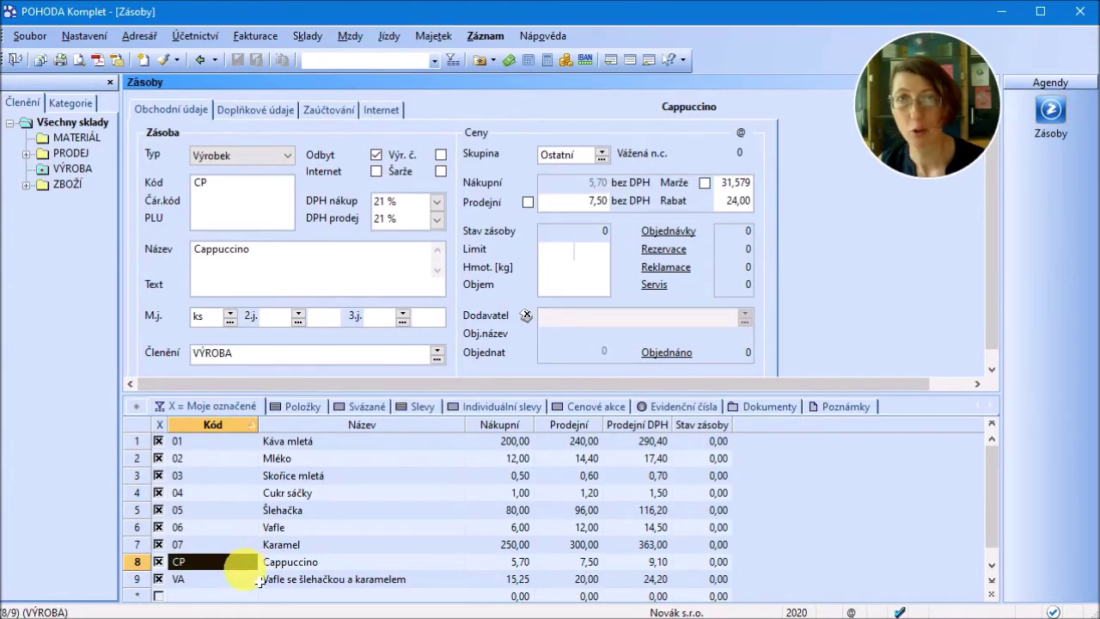
click(245, 579)
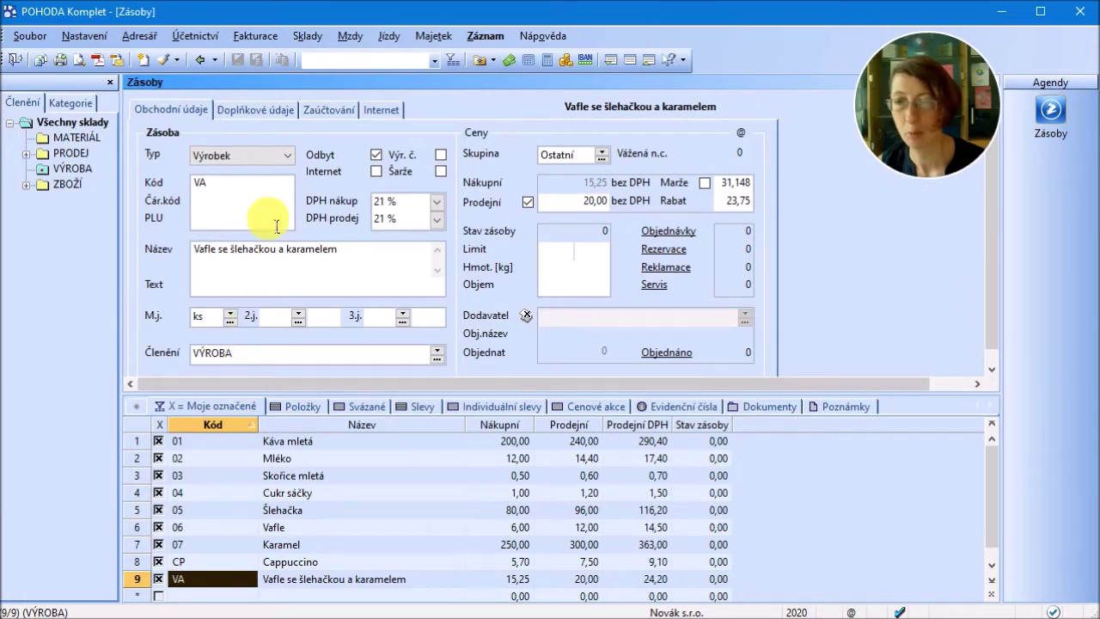
Open the list of warehouses (Sklady) and view the settings of the VÝROBA warehouse
click(303, 39)
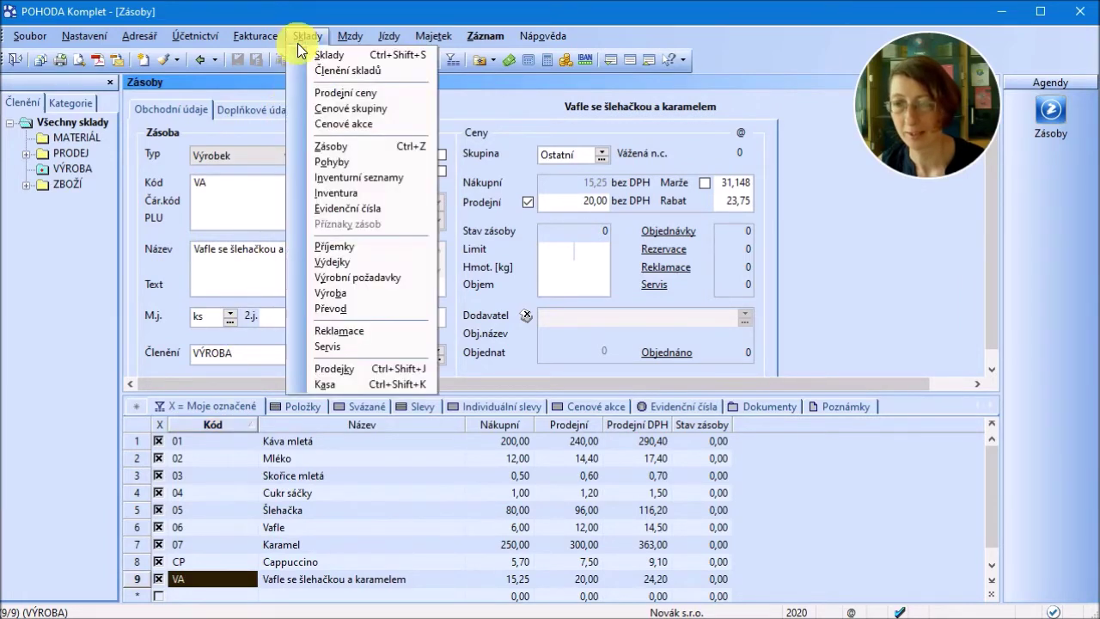
click(318, 55)
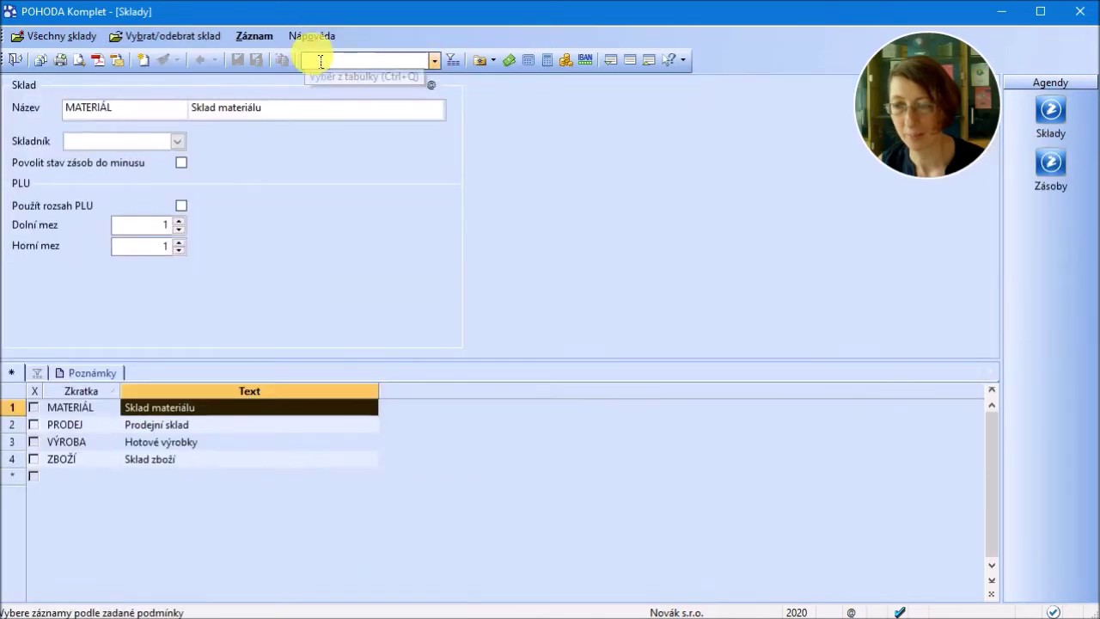
click(189, 442)
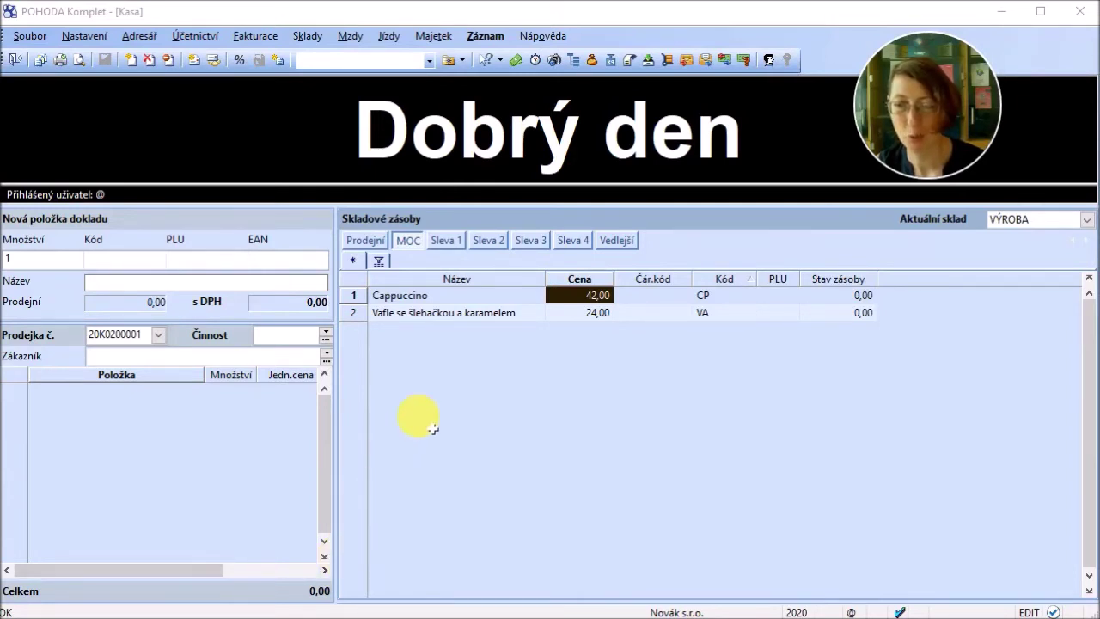
Sell one Cappuccino and one Vafle se šlehačkou a karamelem at the cash register, save the receipt as Hotově, and continue to another sale
double_click(454, 297)
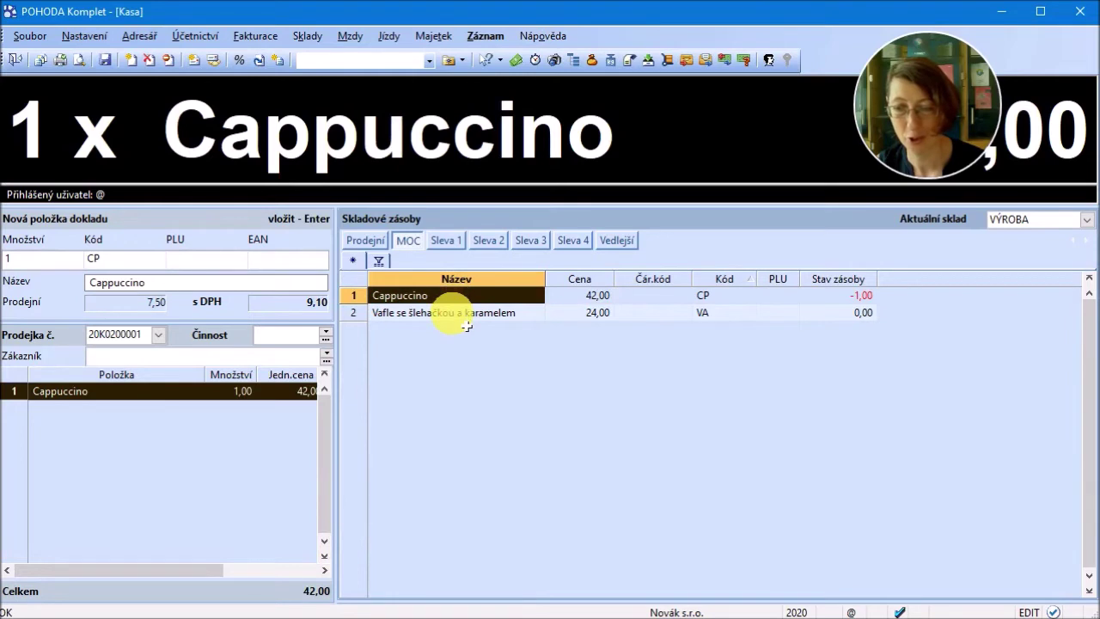
double_click(454, 314)
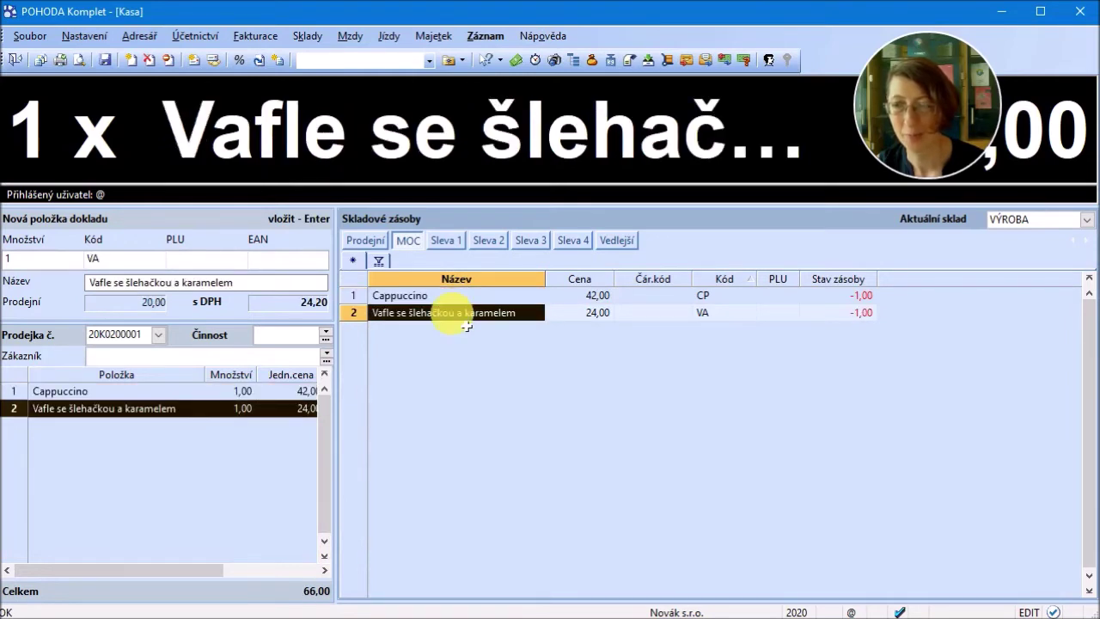
click(109, 65)
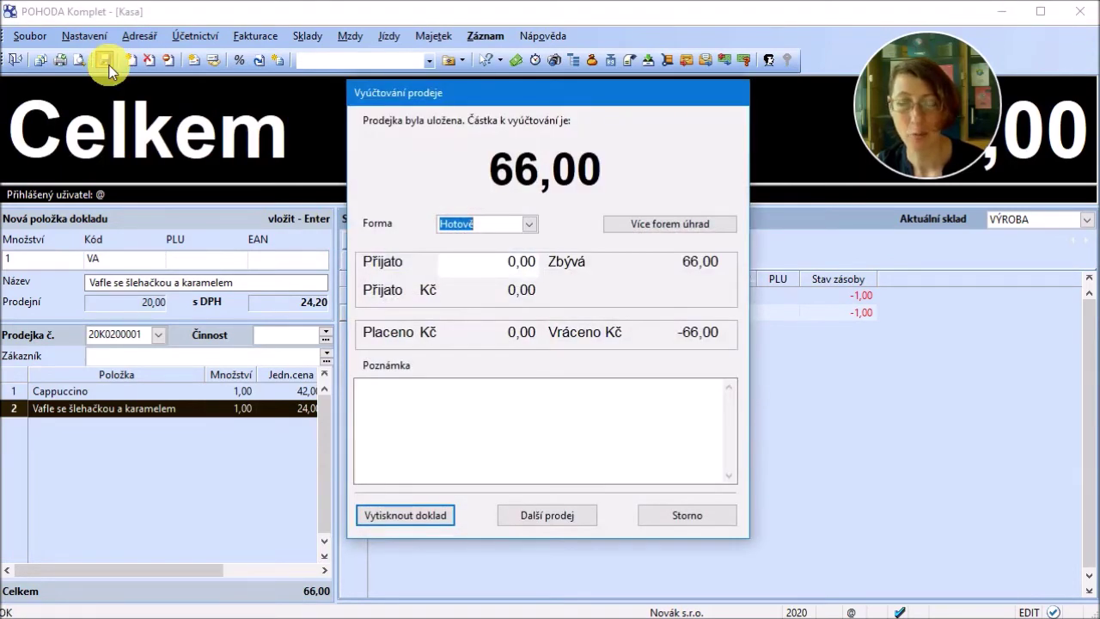
click(540, 516)
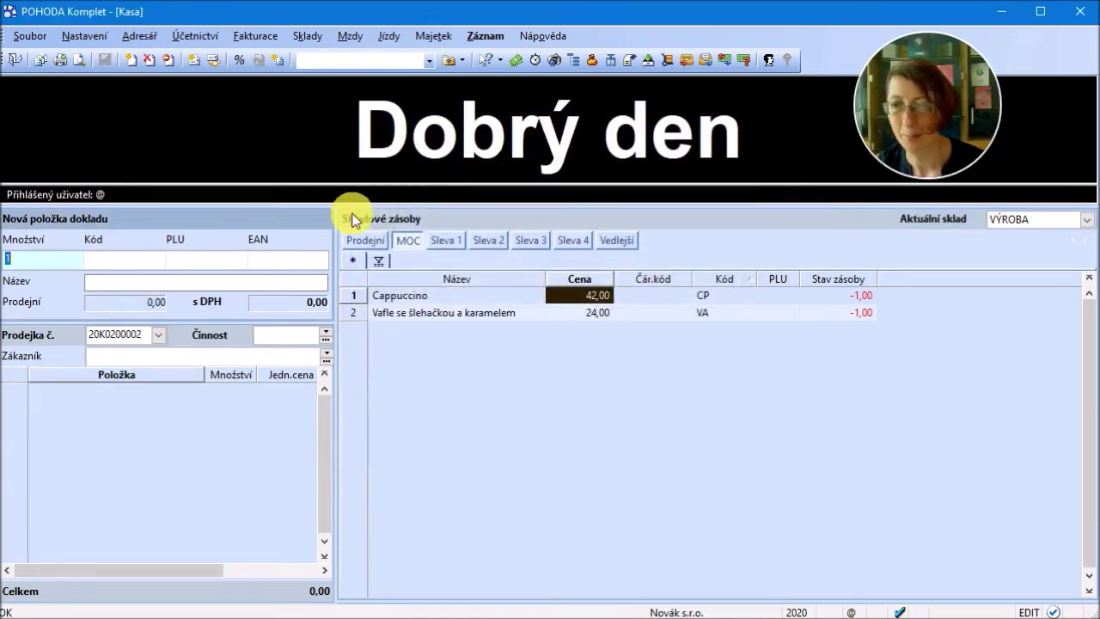
Open the print settings of the stock records for the Chybějící výrobky report and review its Chybějící výrobky options, keeping Do nuly
click(315, 38)
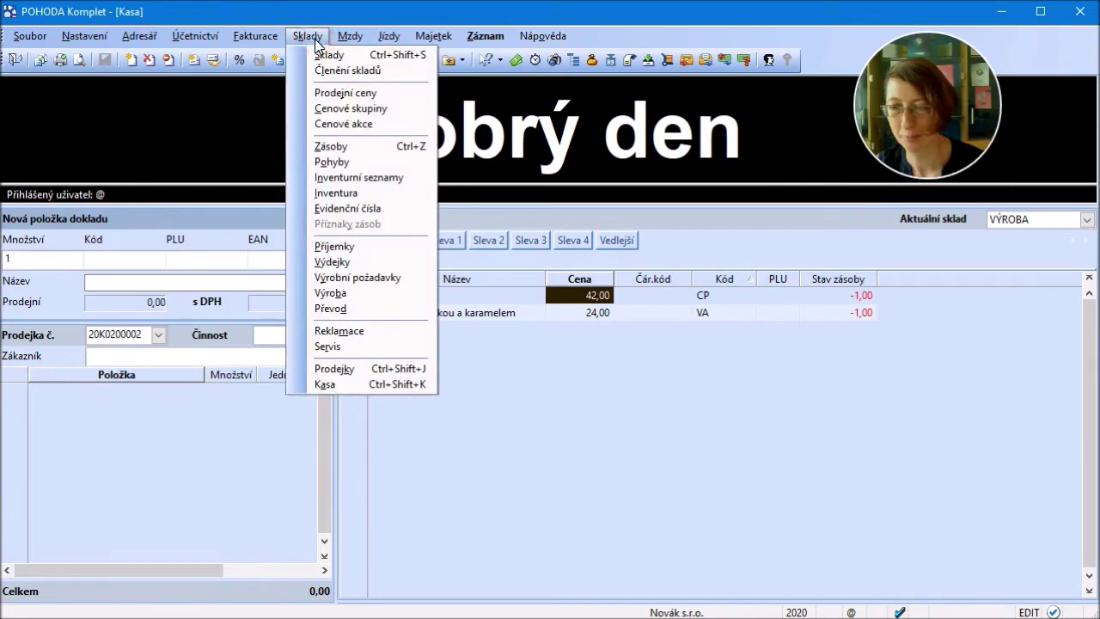
click(323, 148)
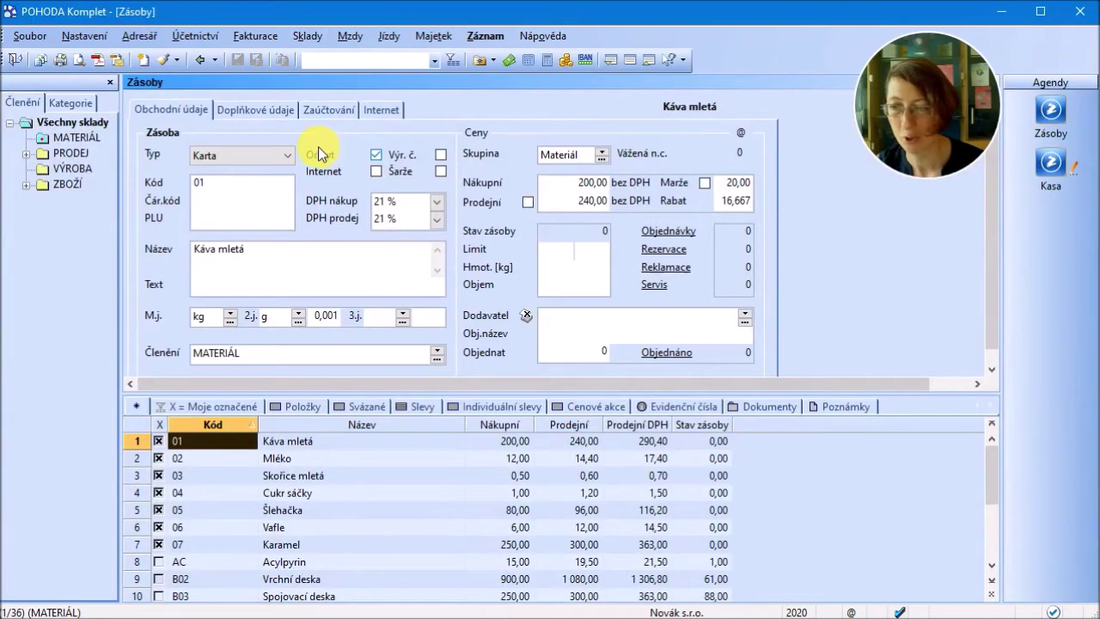
click(41, 61)
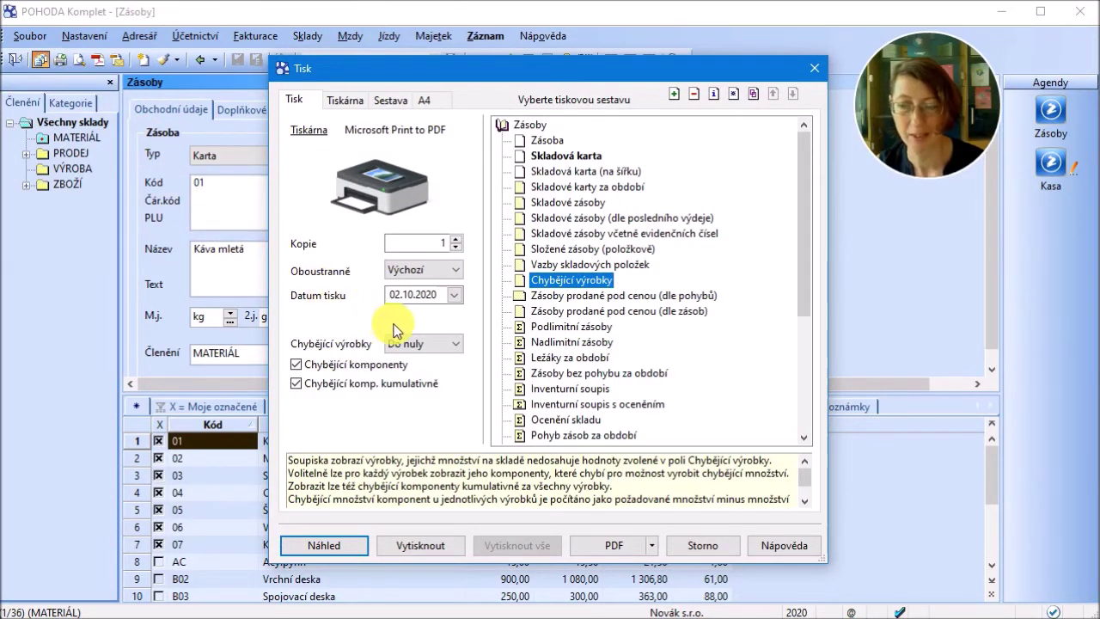
click(458, 348)
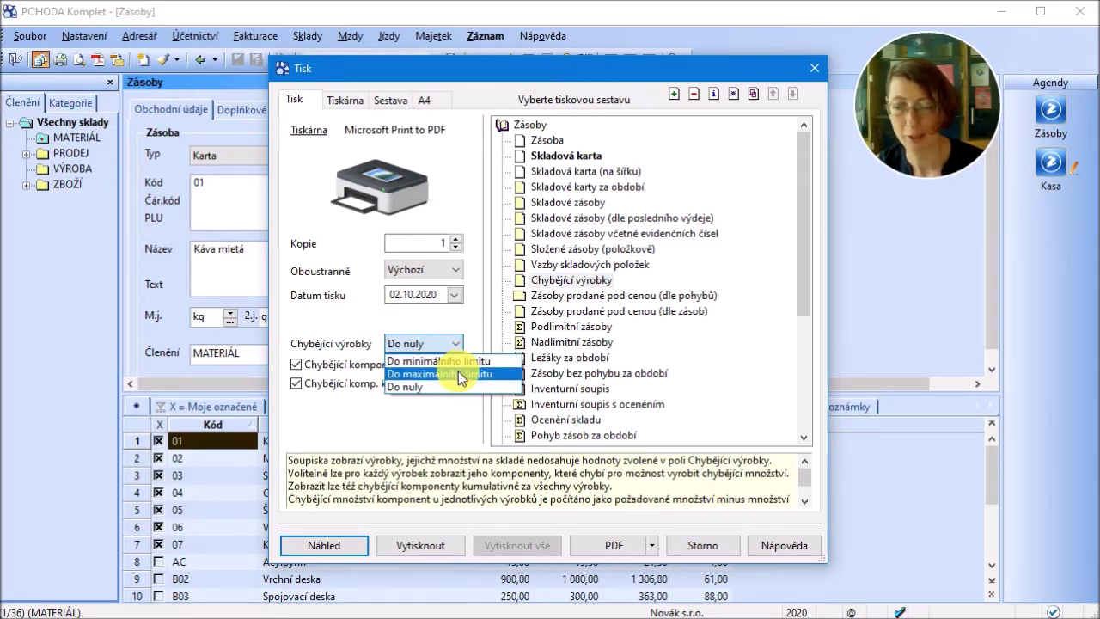
click(422, 414)
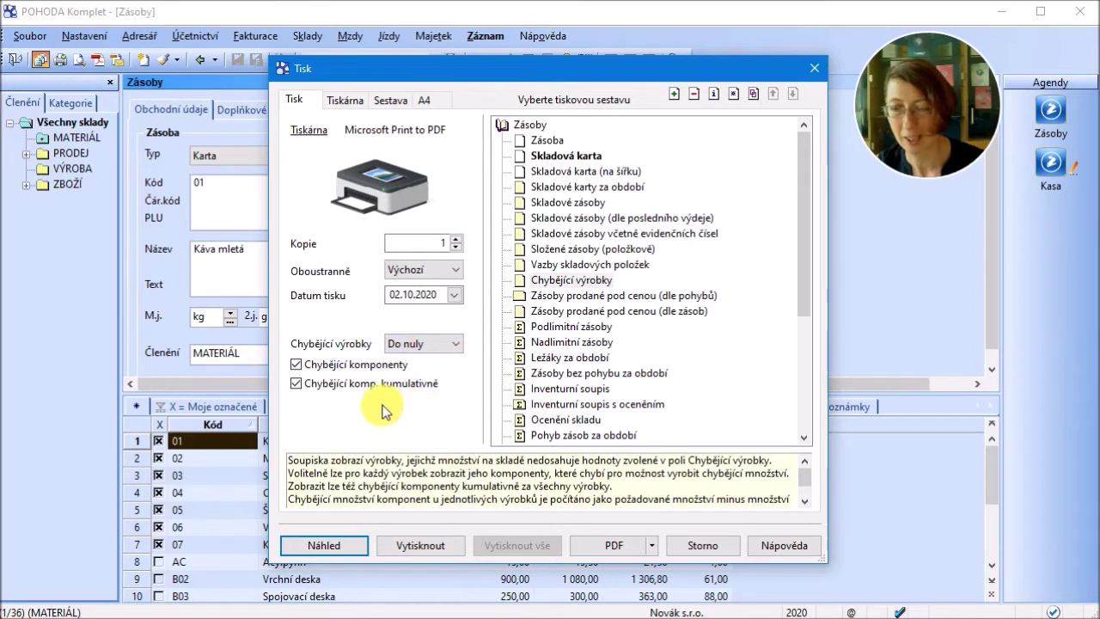
Preview the Chybějící výrobky report with Chybějící komponenty and Chybějící komp. kumulativně turned off, and close the preview
click(297, 368)
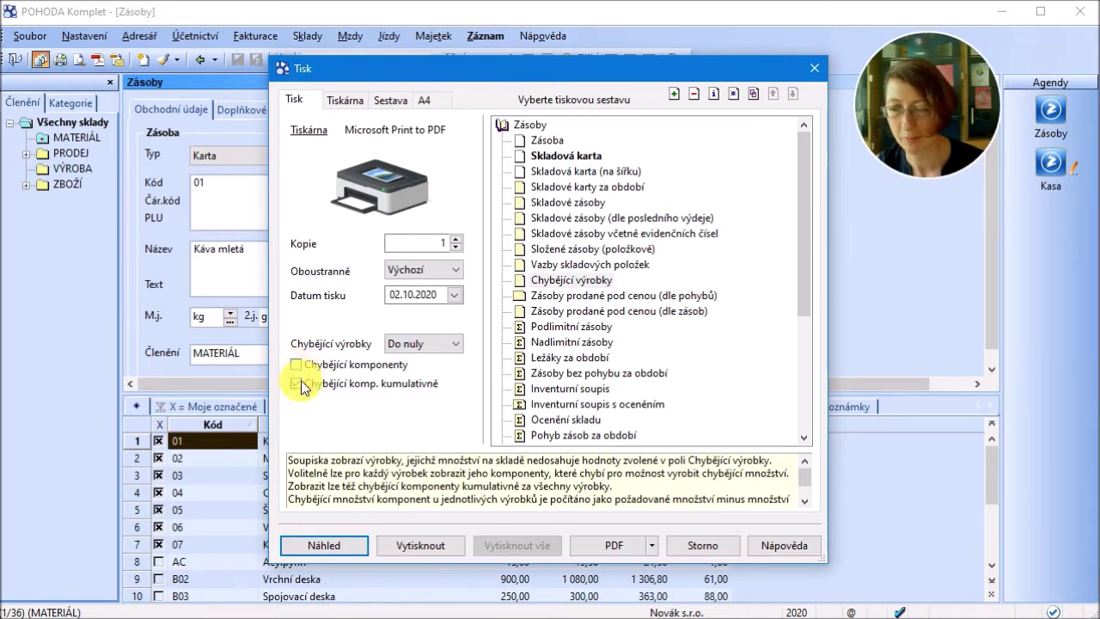
click(297, 384)
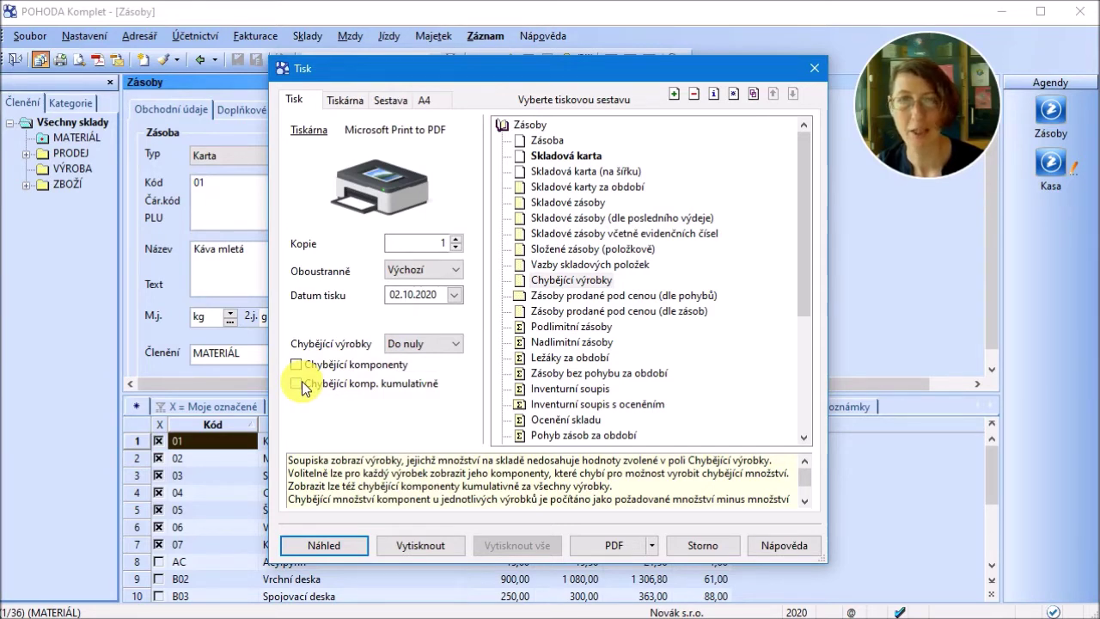
click(327, 541)
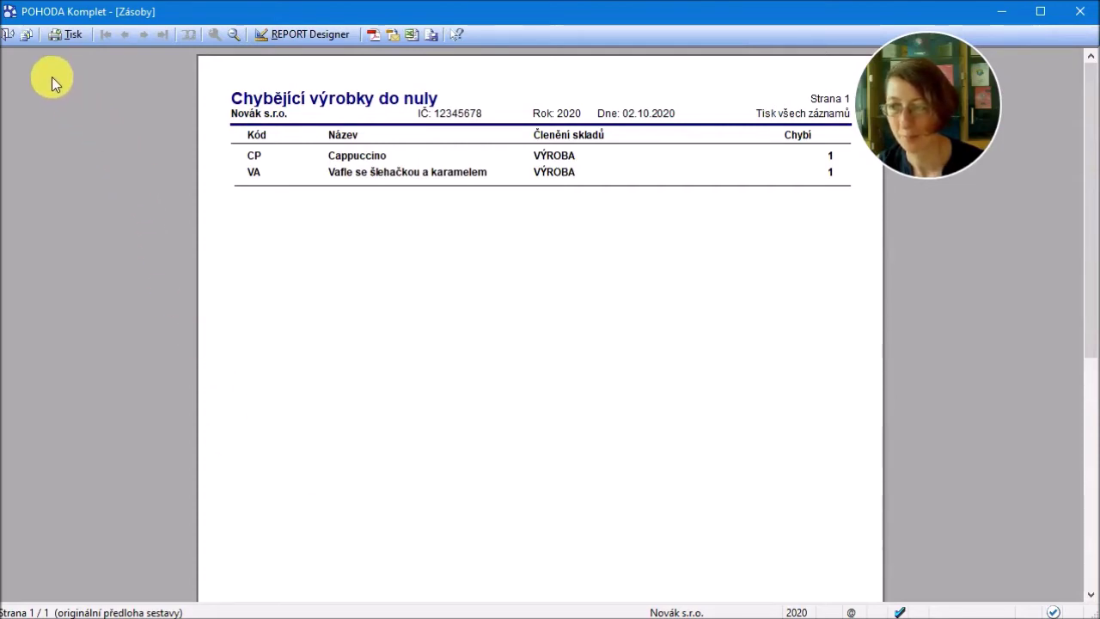
click(25, 36)
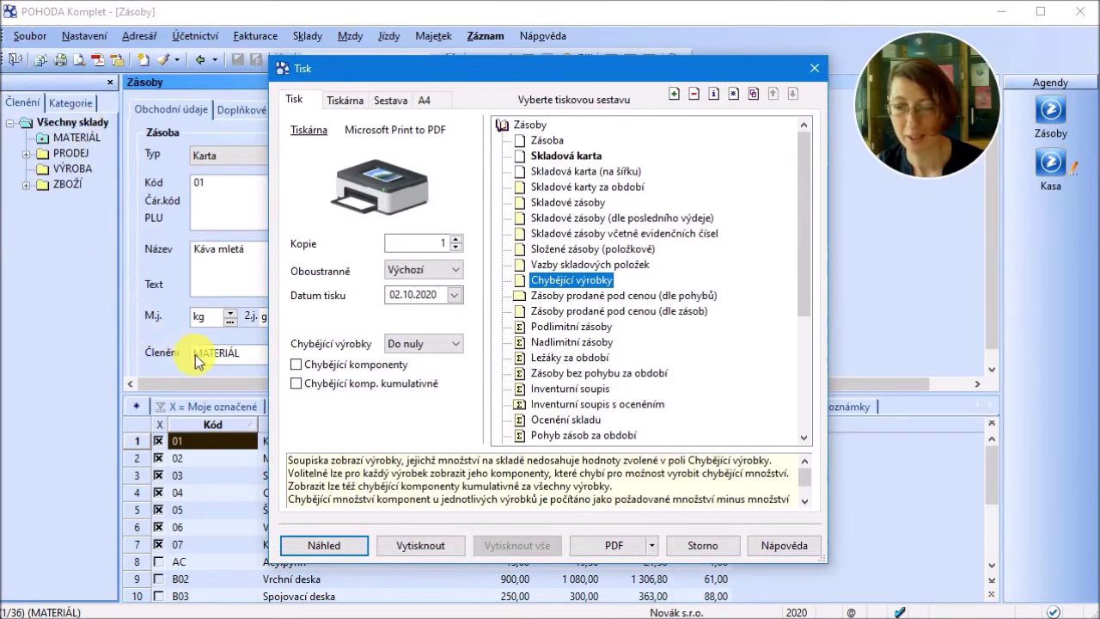
Preview the Chybějící výrobky report with both Chybějící komponenty and Chybějící komp. kumulativně turned on
click(298, 364)
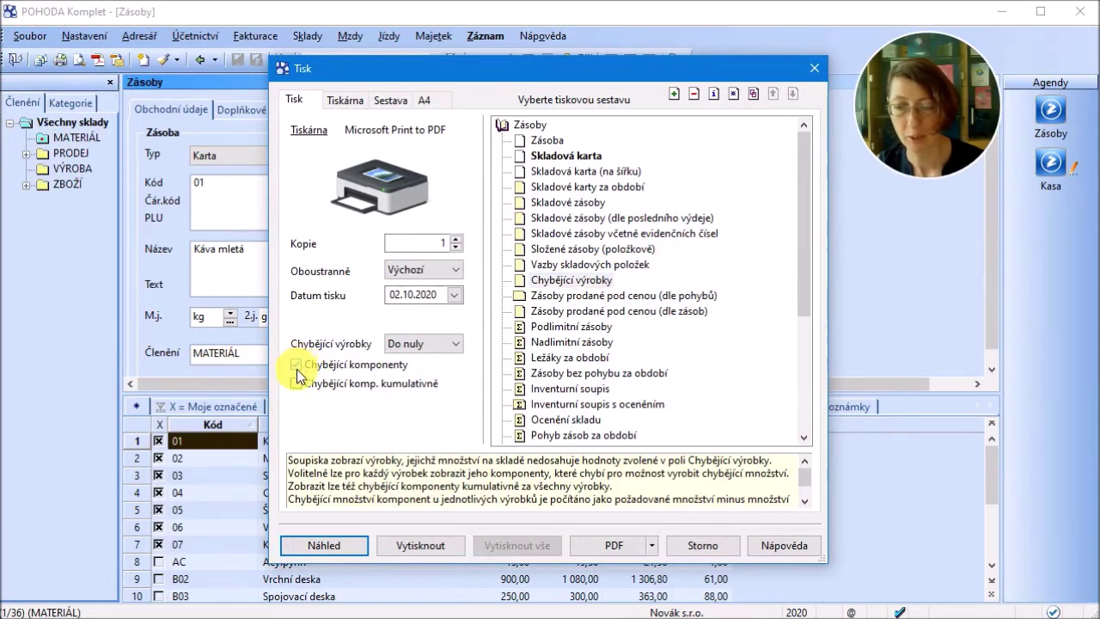
click(297, 385)
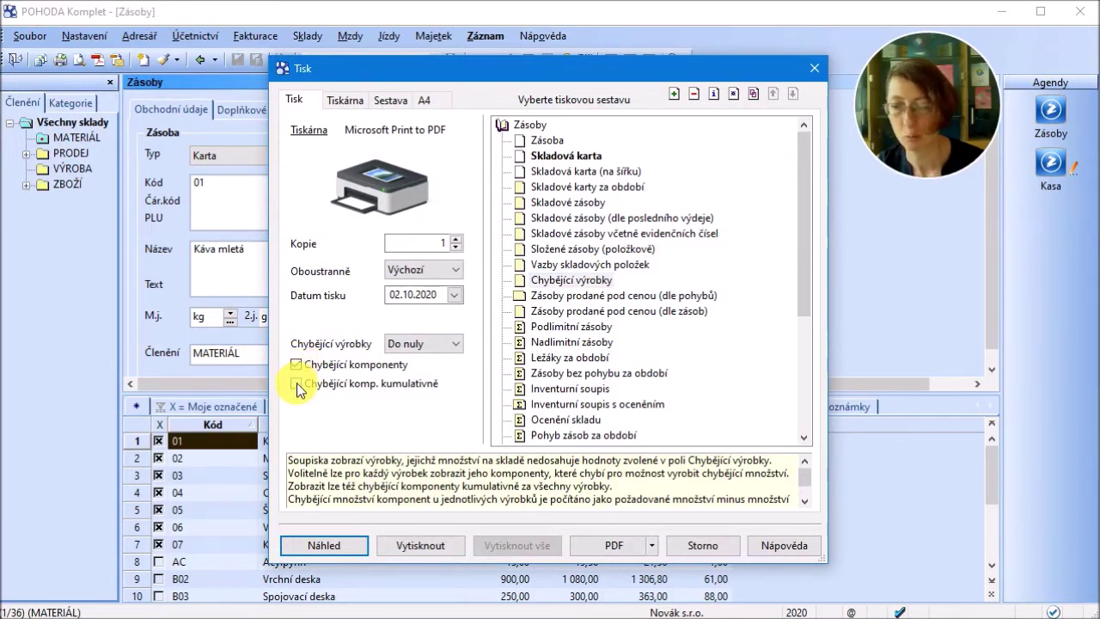
click(327, 545)
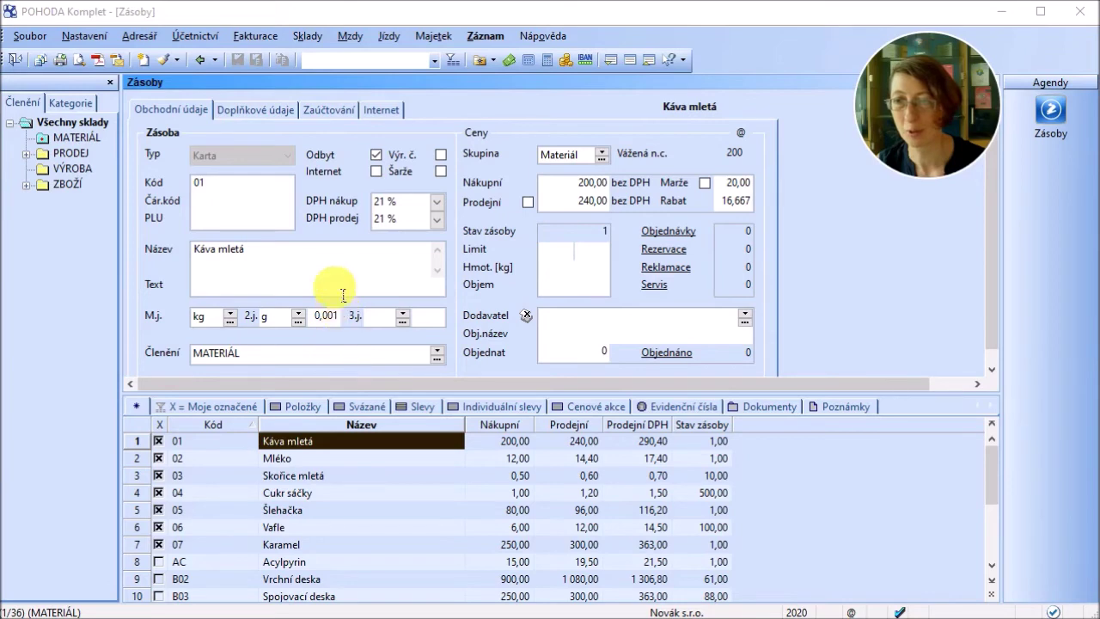
Open the Výroba agenda and start a new production sheet
click(308, 36)
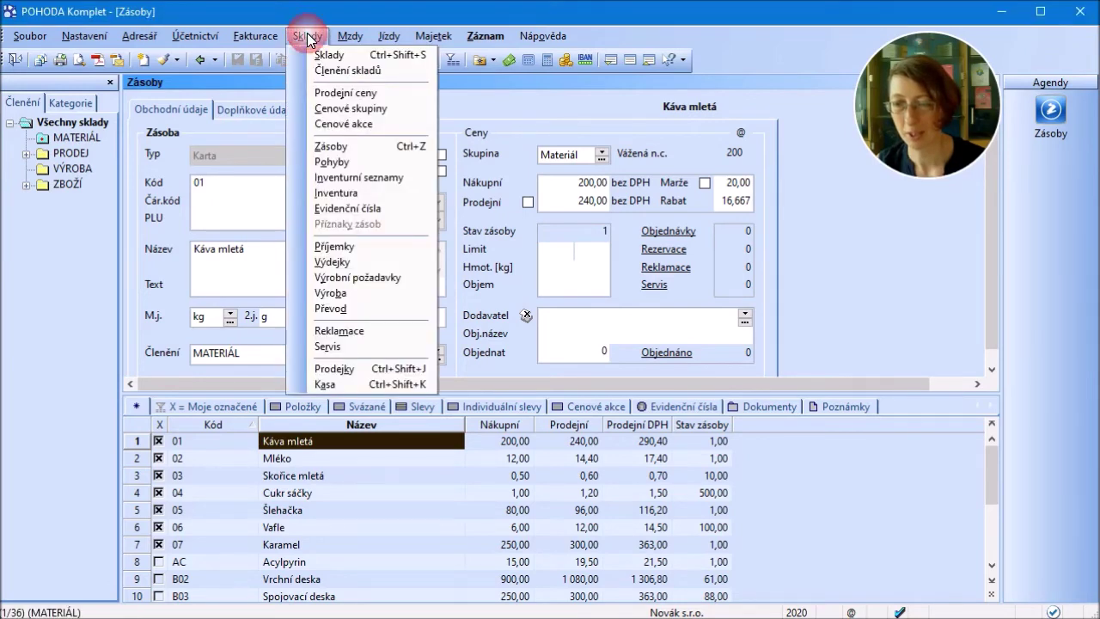
click(332, 293)
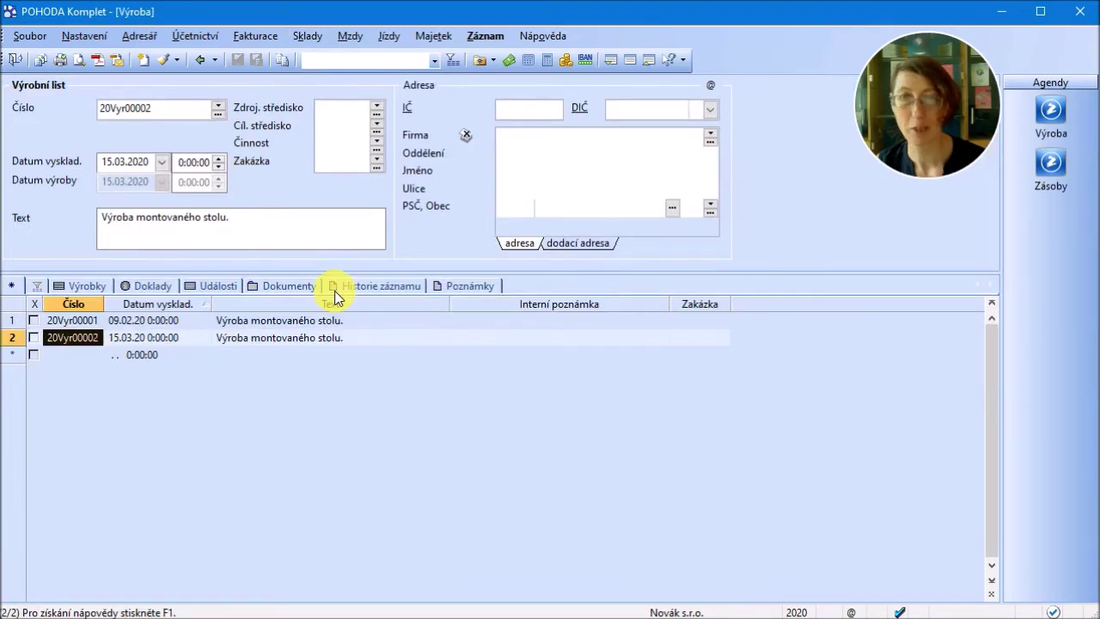
click(195, 362)
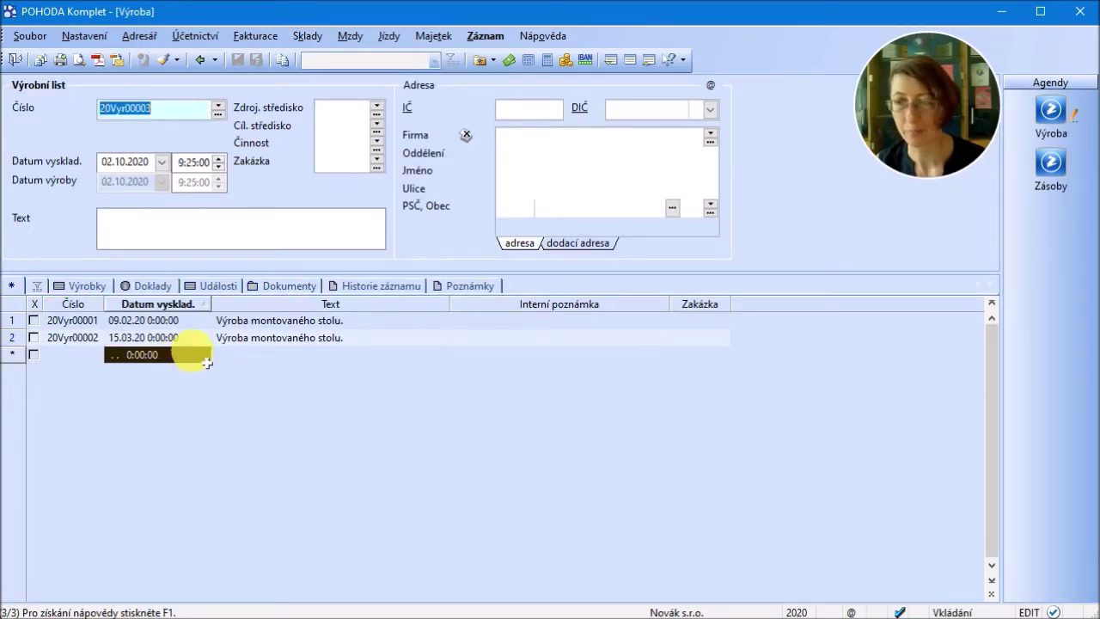
Open the transfer of stock items into the production sheet and filter the products by Stav zásoby to Záporný stav
click(480, 39)
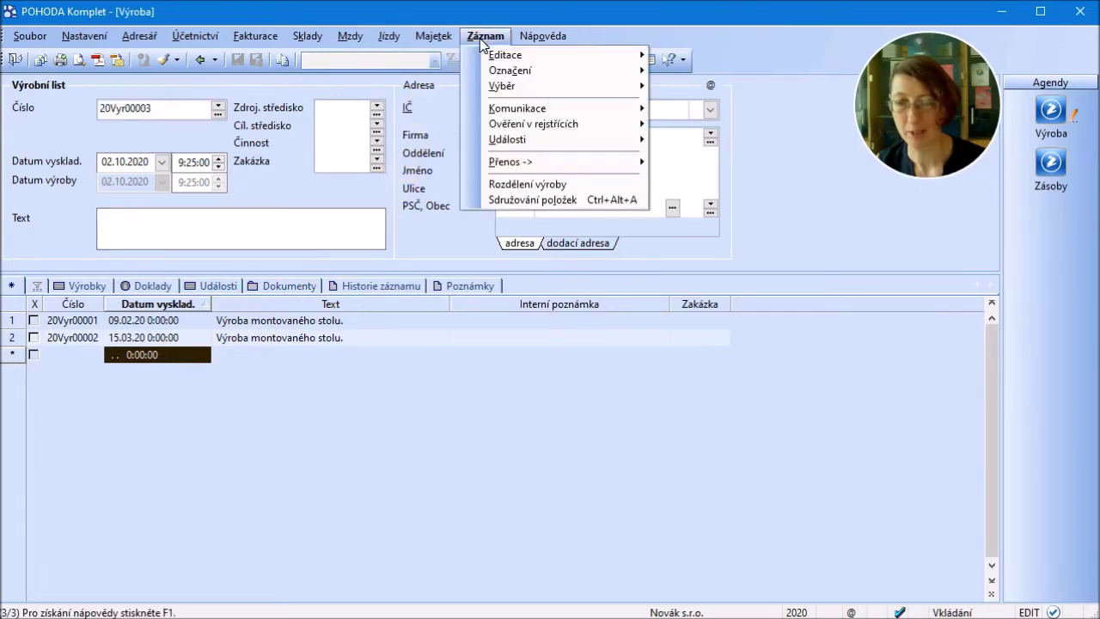
mouse_move(486, 159)
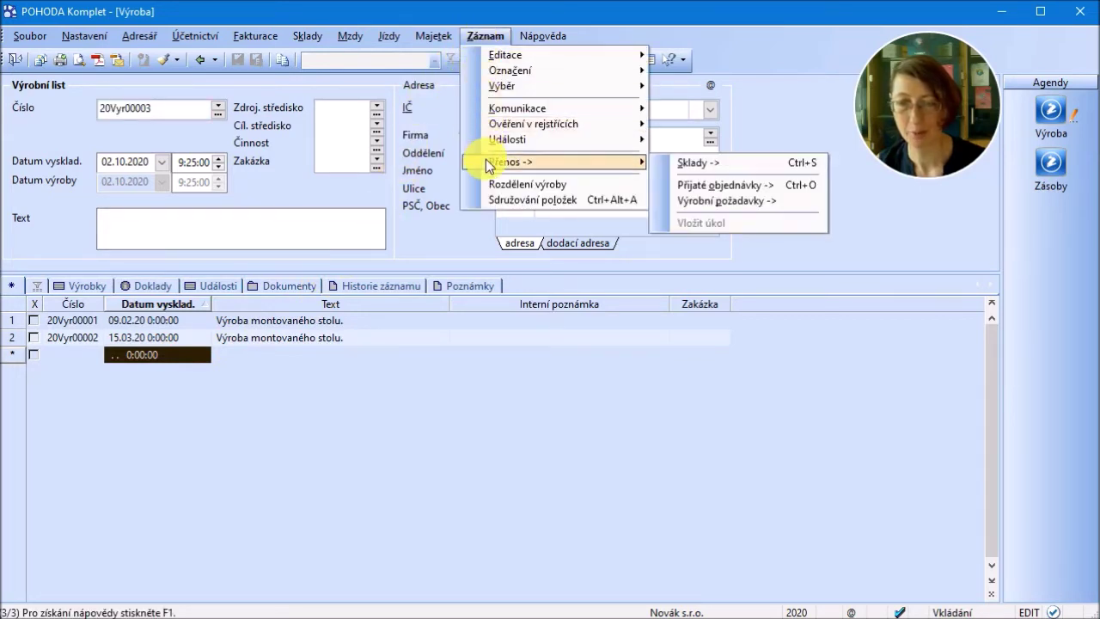
click(688, 163)
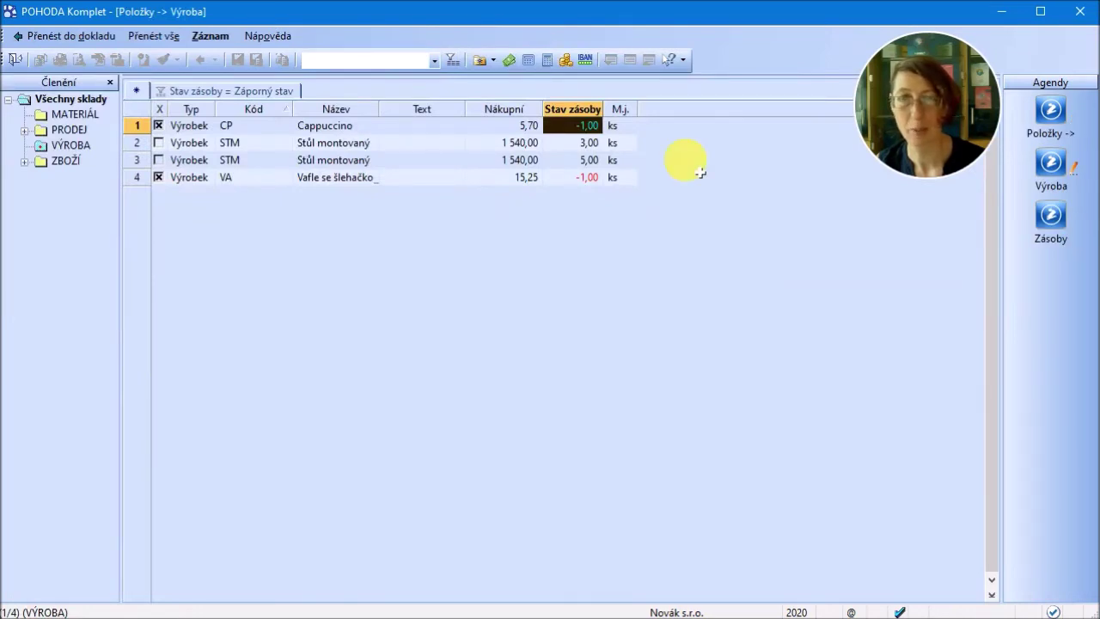
click(573, 108)
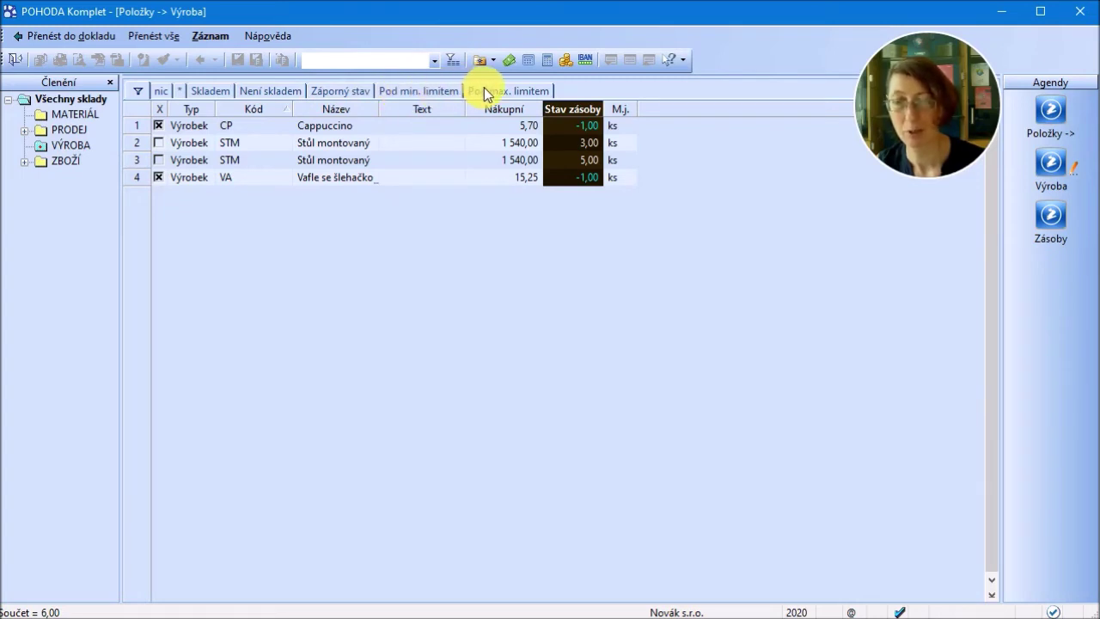
click(356, 96)
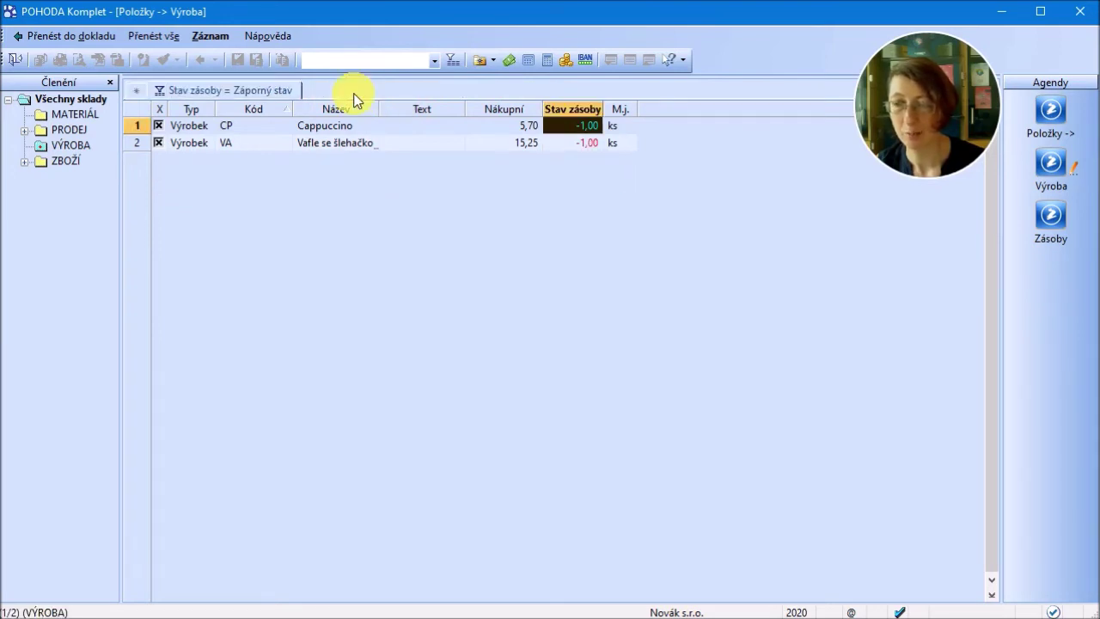
Transfer all filtered products into the production sheet using the Do nuly method and save the sheet
click(146, 39)
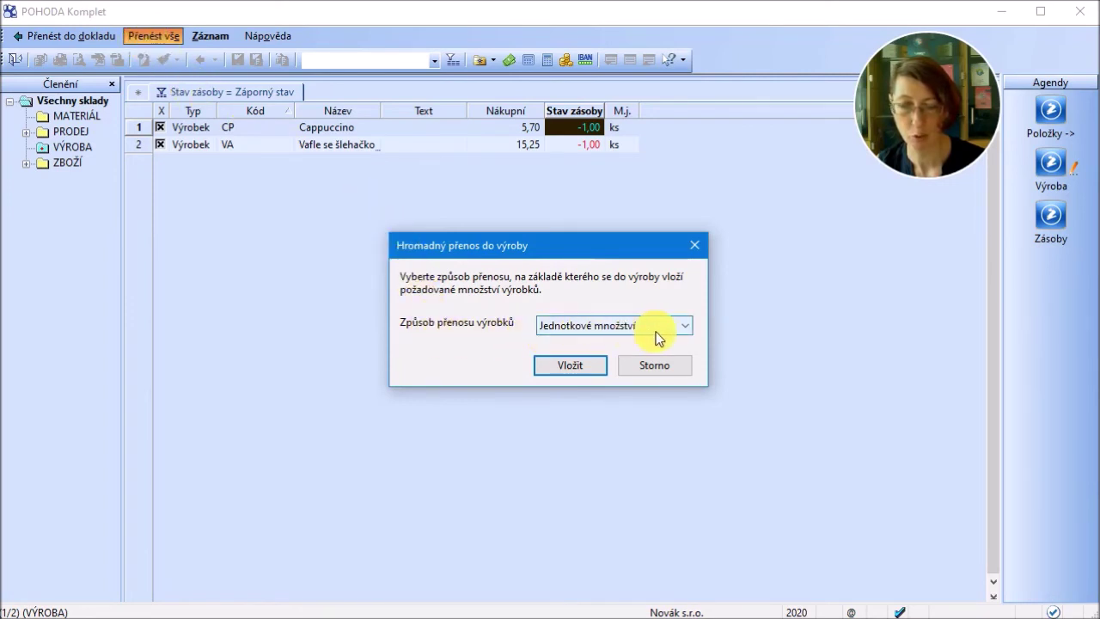
click(687, 327)
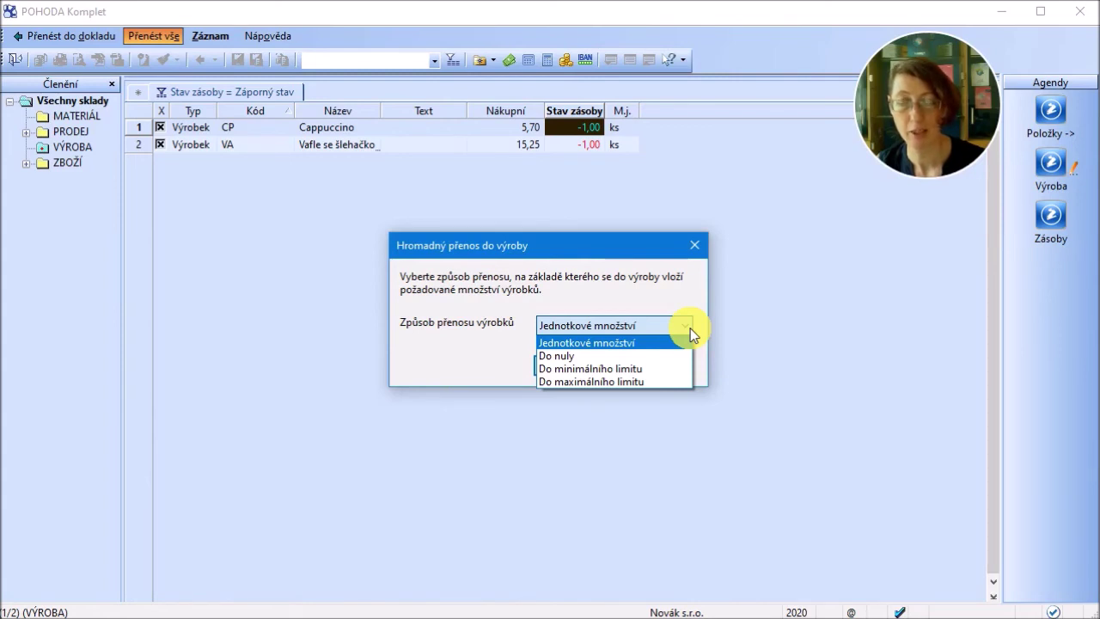
click(622, 356)
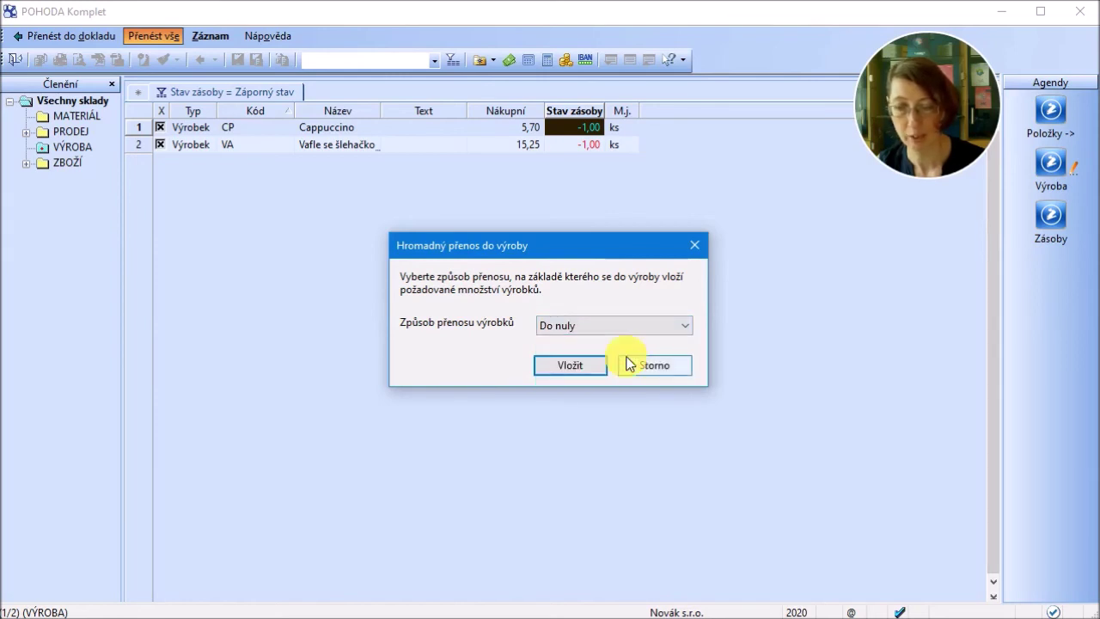
click(573, 367)
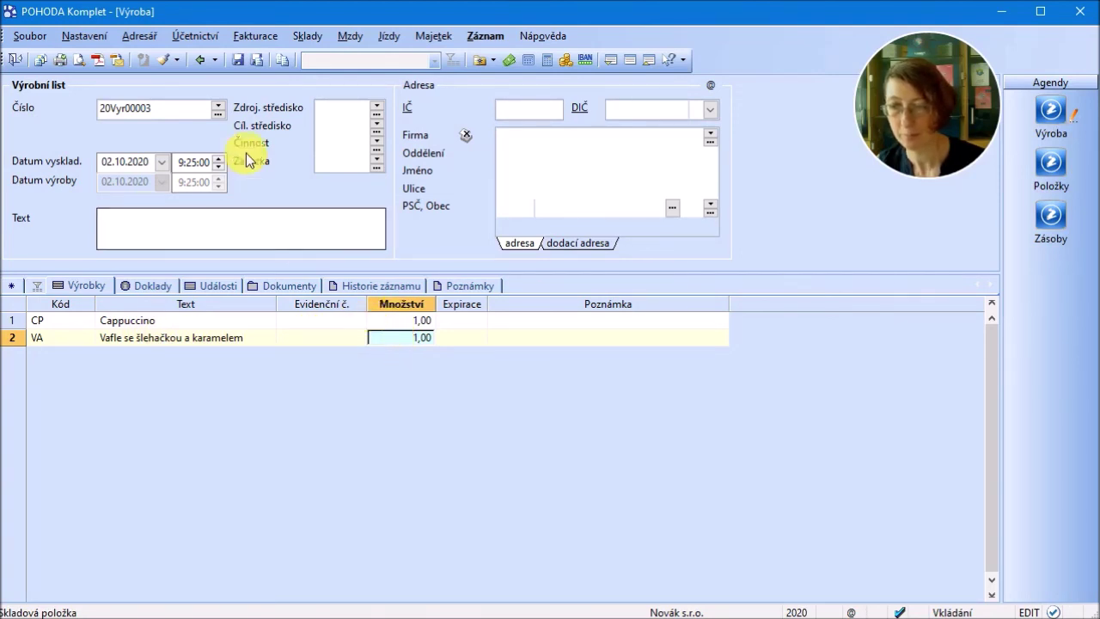
click(242, 66)
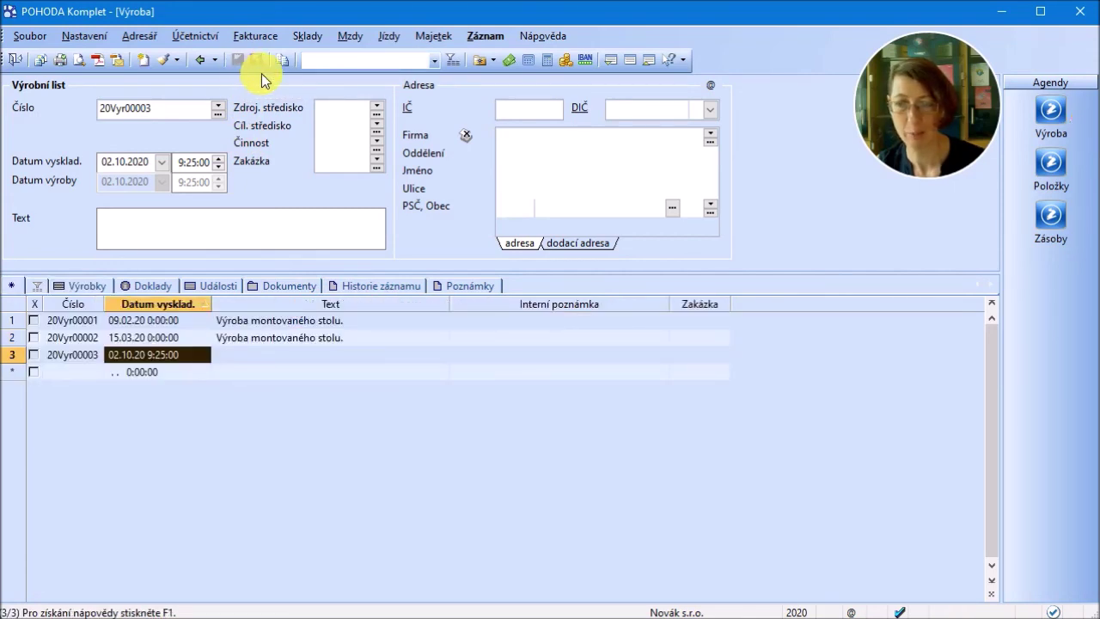
Return to the stock records and filter them to the marked items to check their stock levels
click(1050, 214)
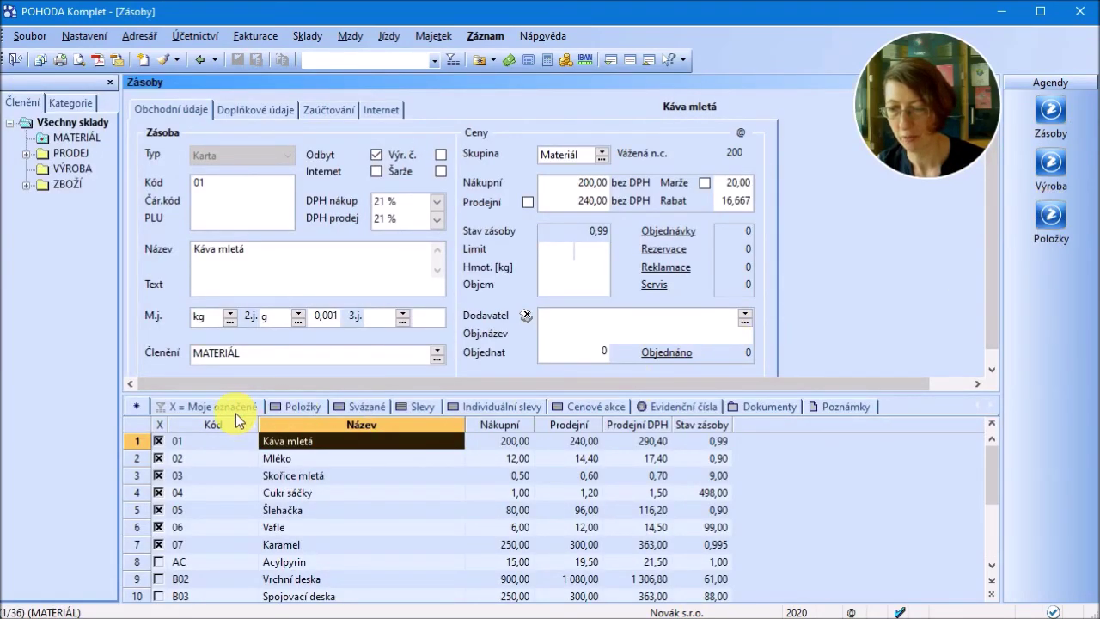
click(236, 408)
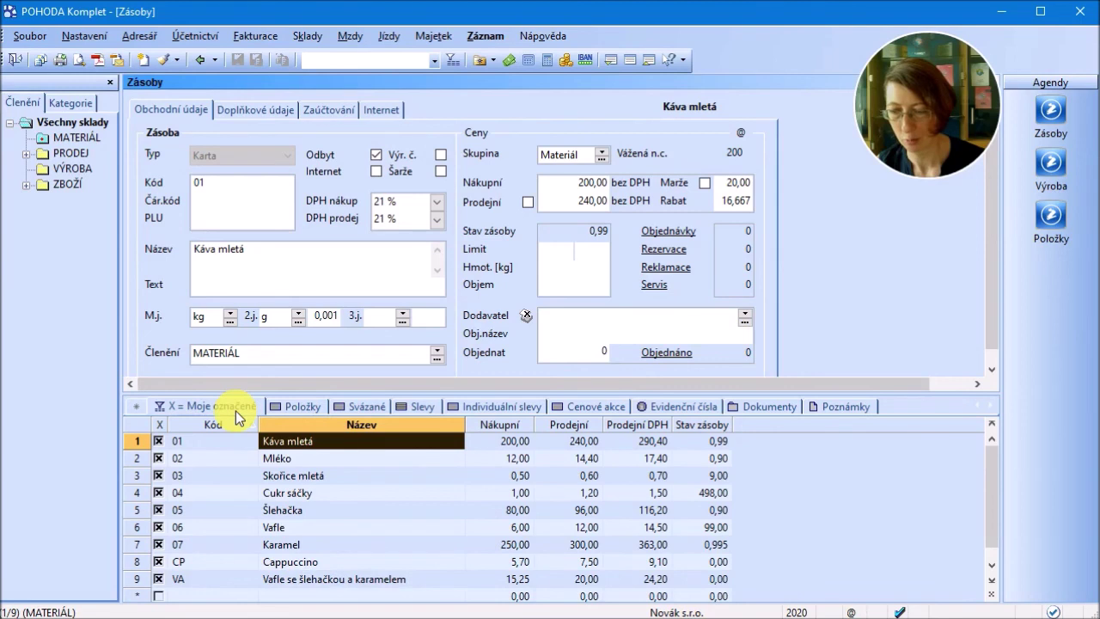